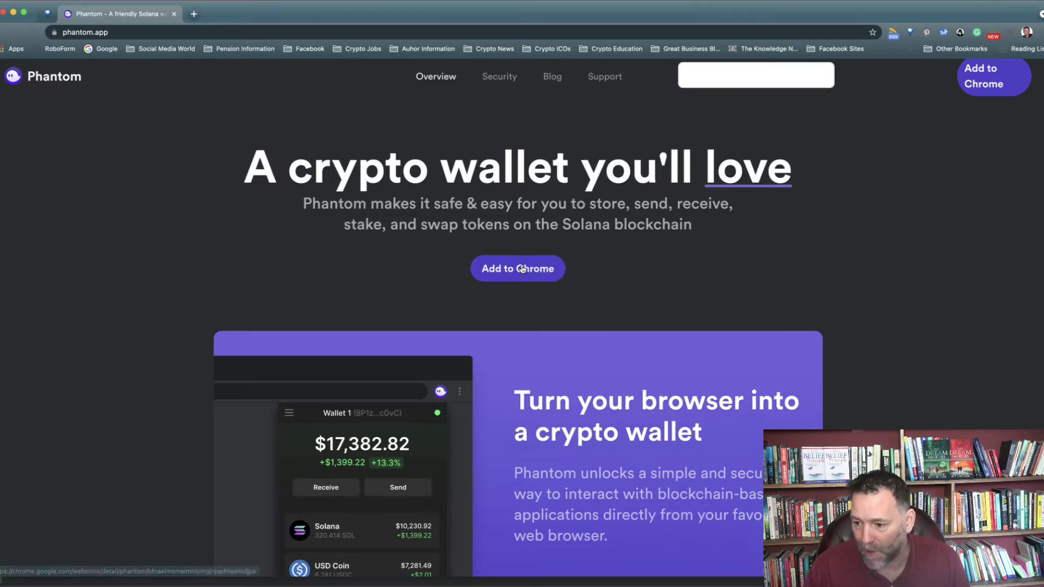
- Open Phantom's Chrome Web Store listing and add the extension to Chrome
left_click(522, 268)
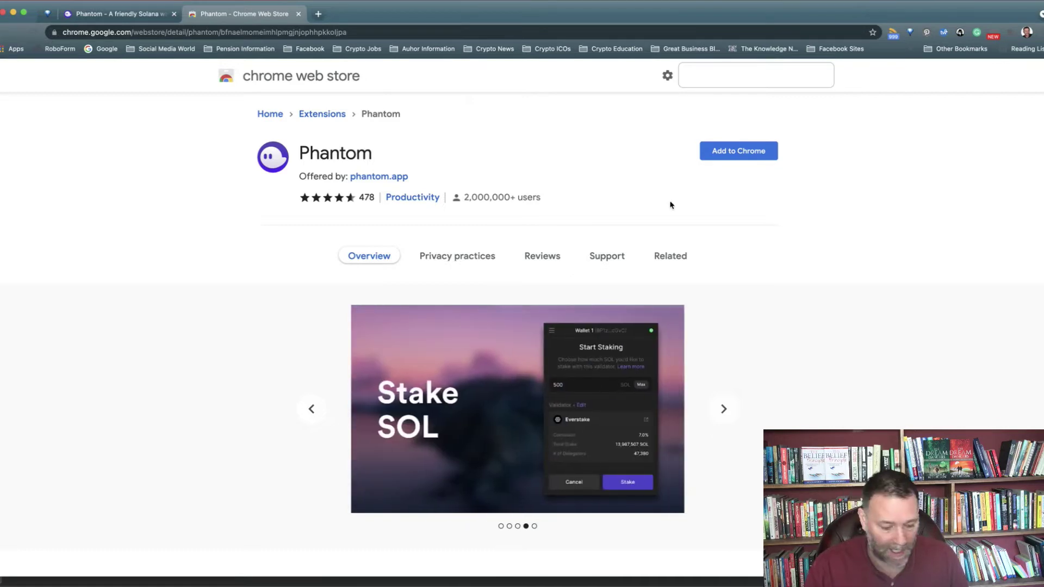
left_click(735, 157)
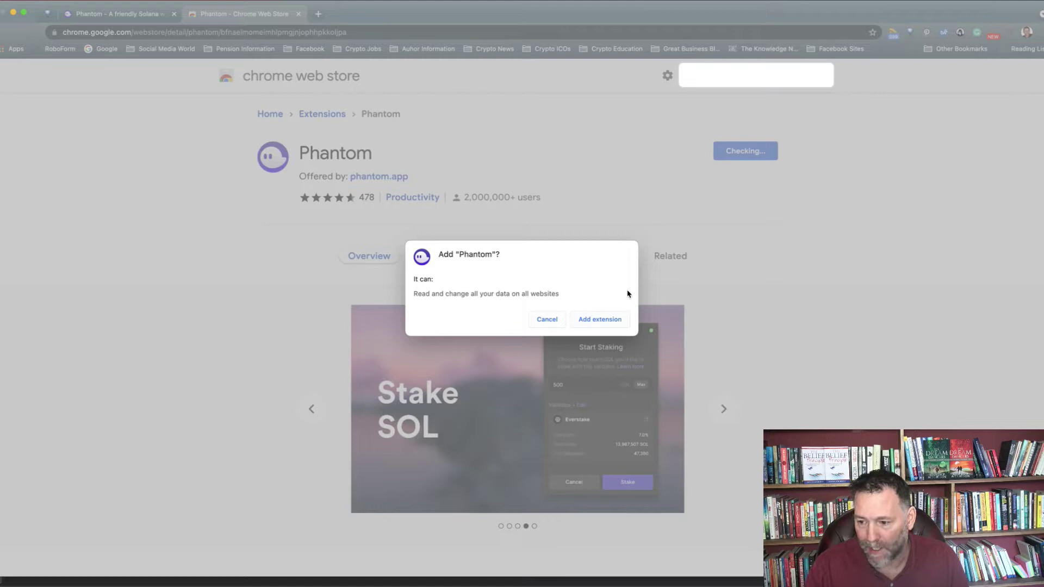
left_click(604, 321)
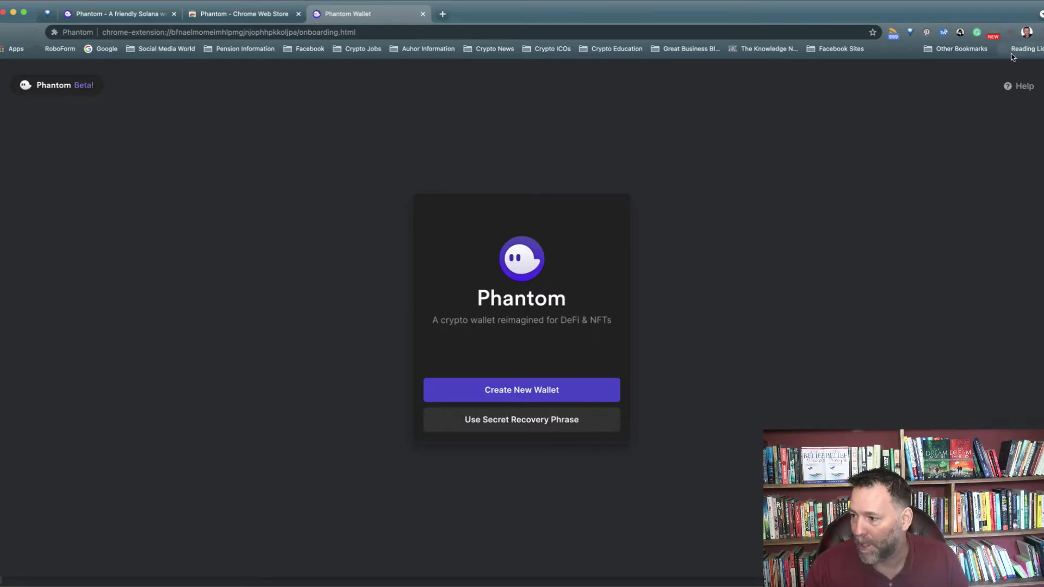
- Pin Phantom to the Chrome toolbar from the Extensions menu
left_click(1011, 32)
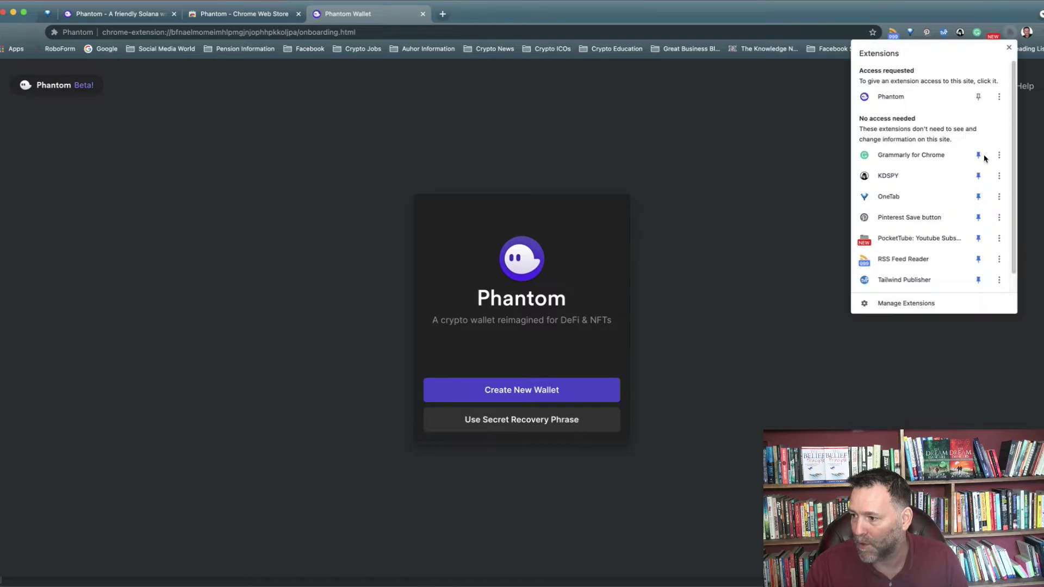
scroll(924, 261, "down", 1)
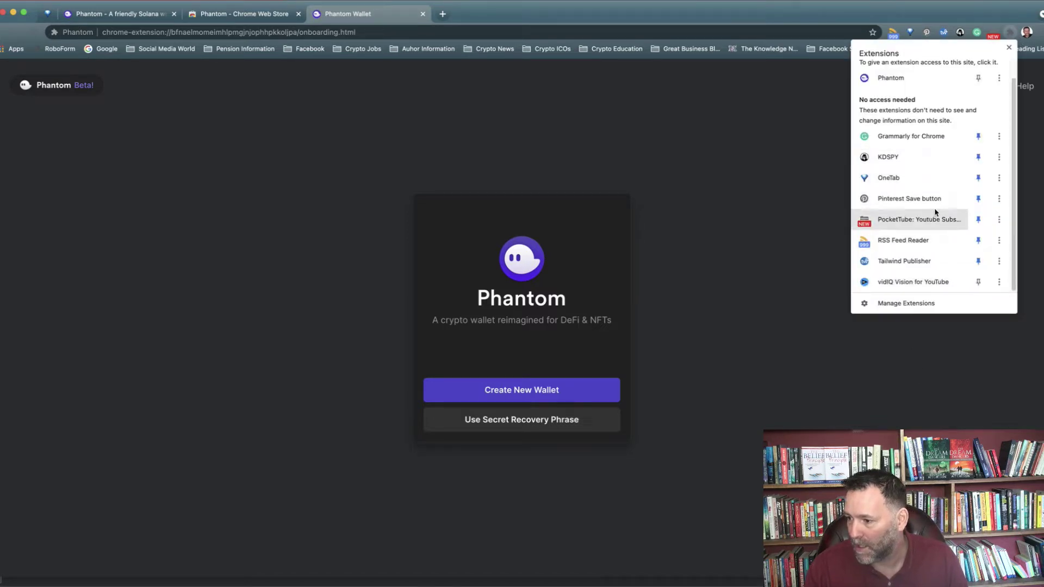
scroll(935, 212, "up", 1)
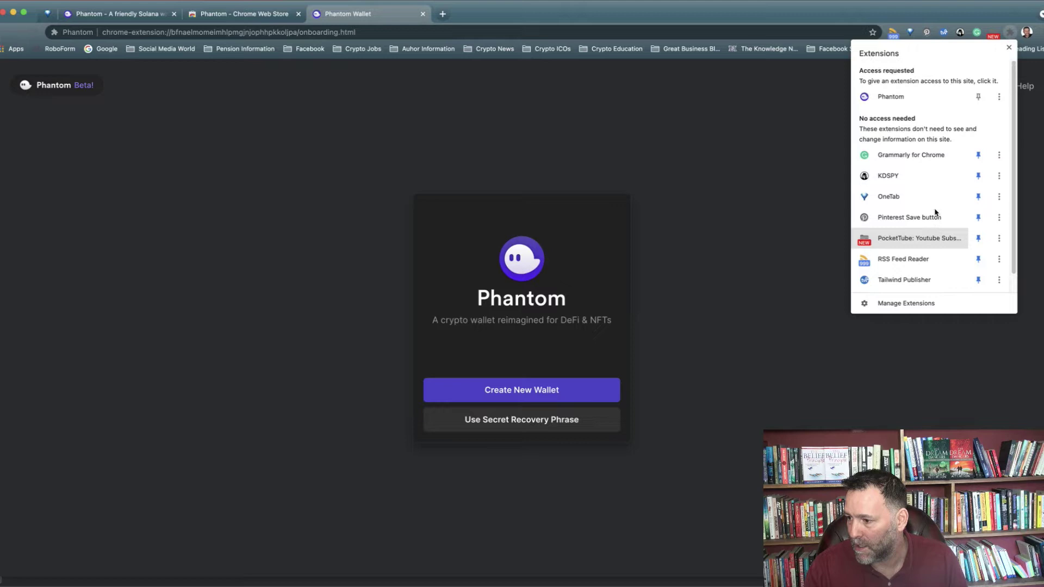
left_click(978, 97)
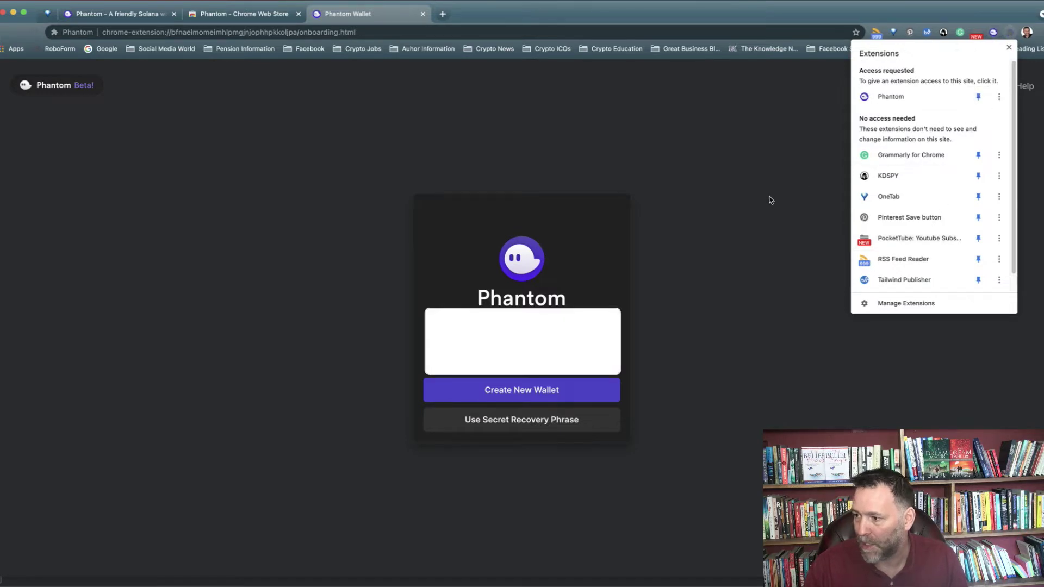
left_click(749, 314)
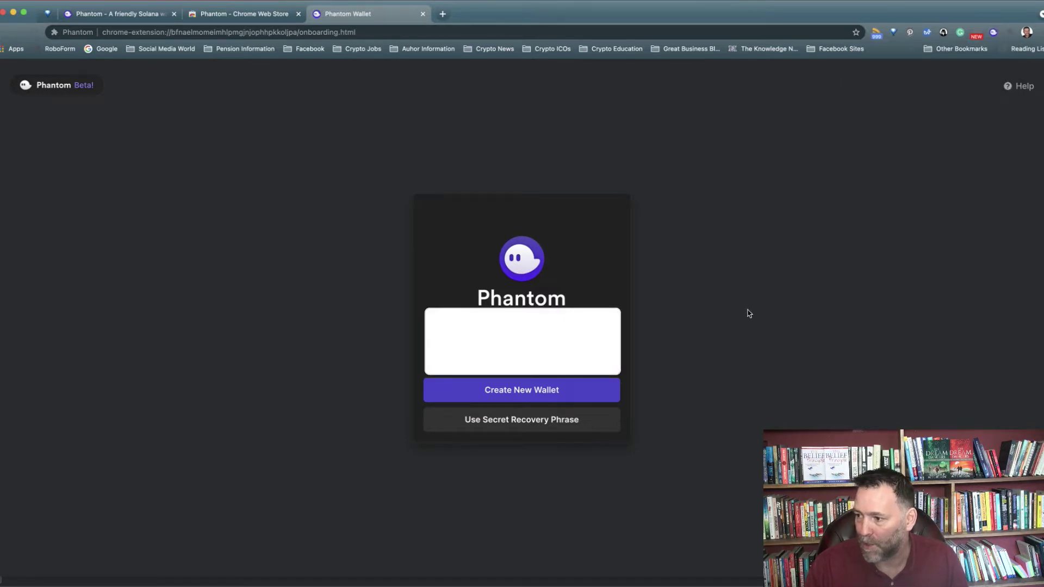
- Create a new wallet and confirm its secret recovery phrase has been saved
left_click(523, 394)
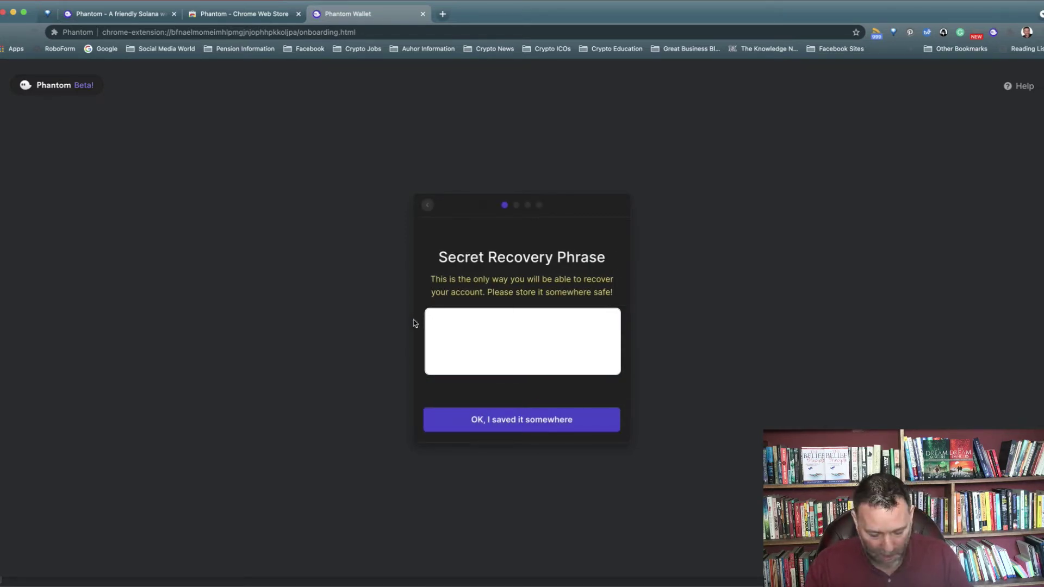
key("super+Tab")
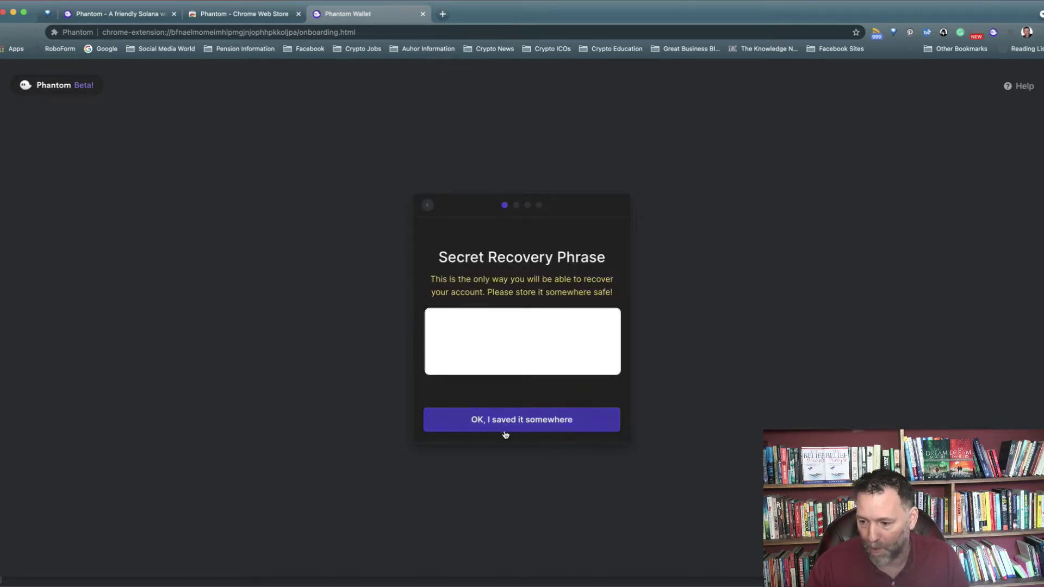
left_click(529, 422)
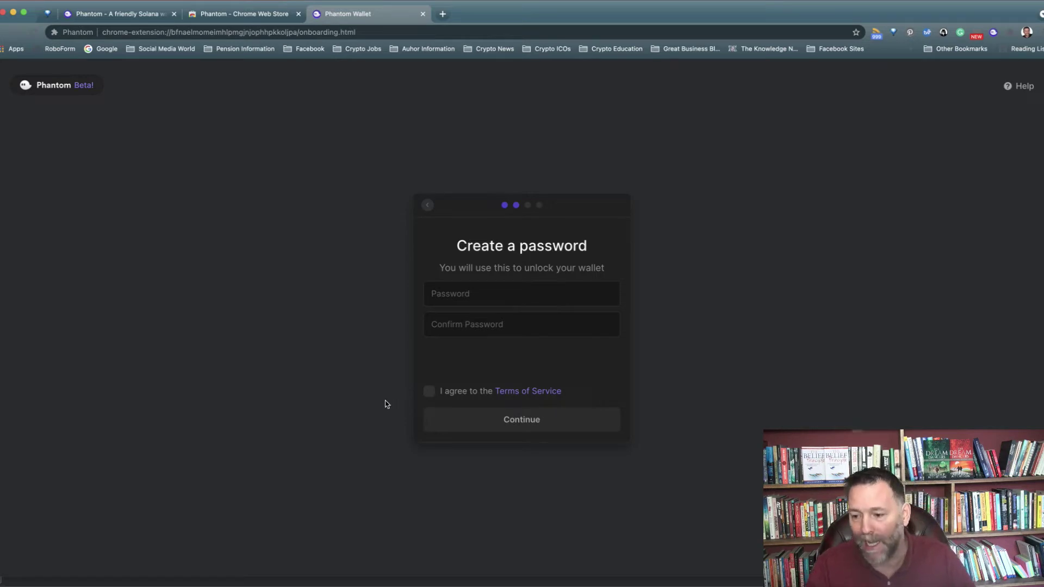
- Paste in the new wallet password, accept the Terms of Service, and continue
left_click(447, 299)
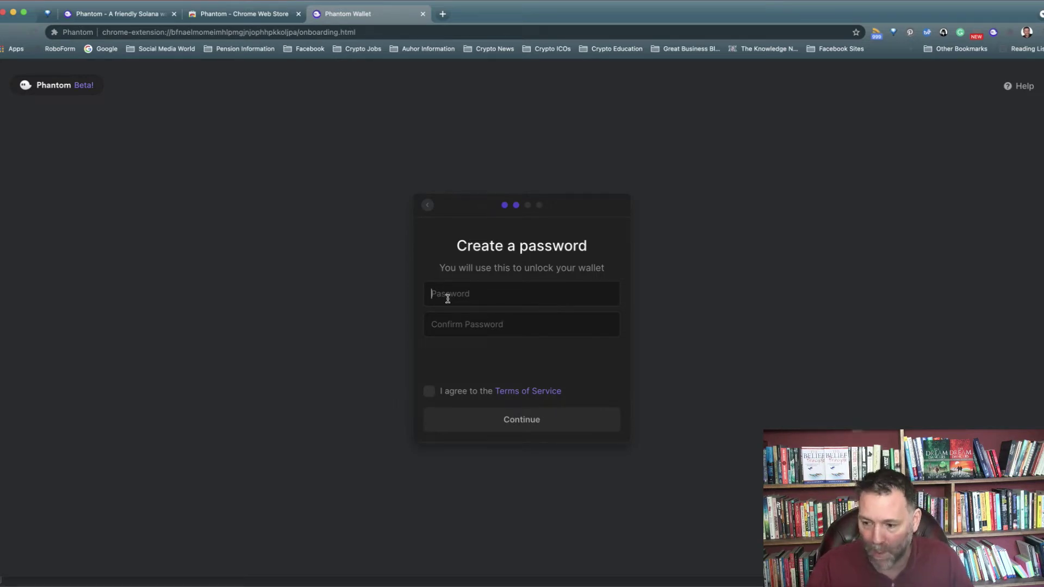
key("super+v")
key("super+v")
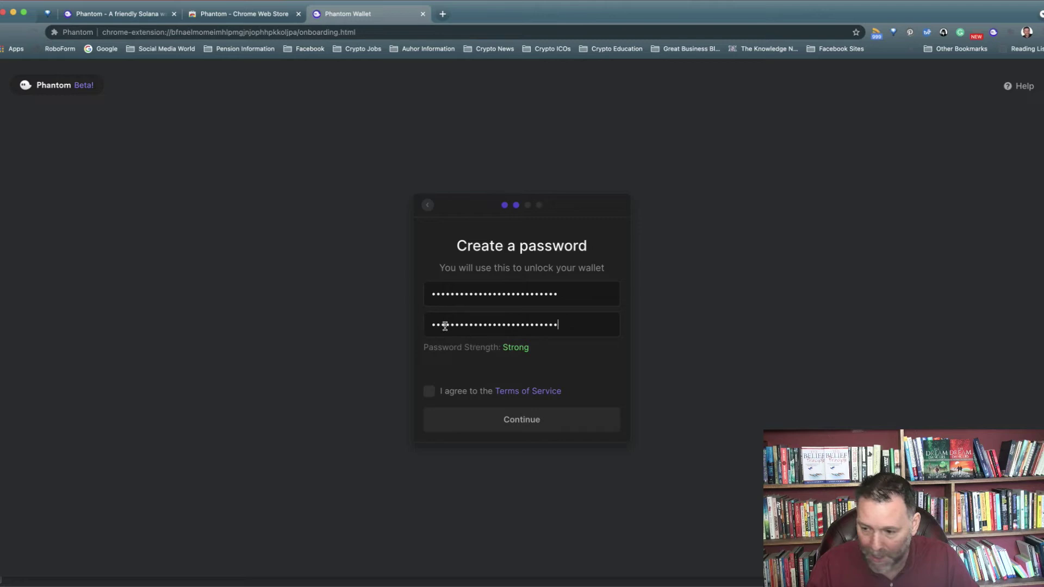
left_click(429, 392)
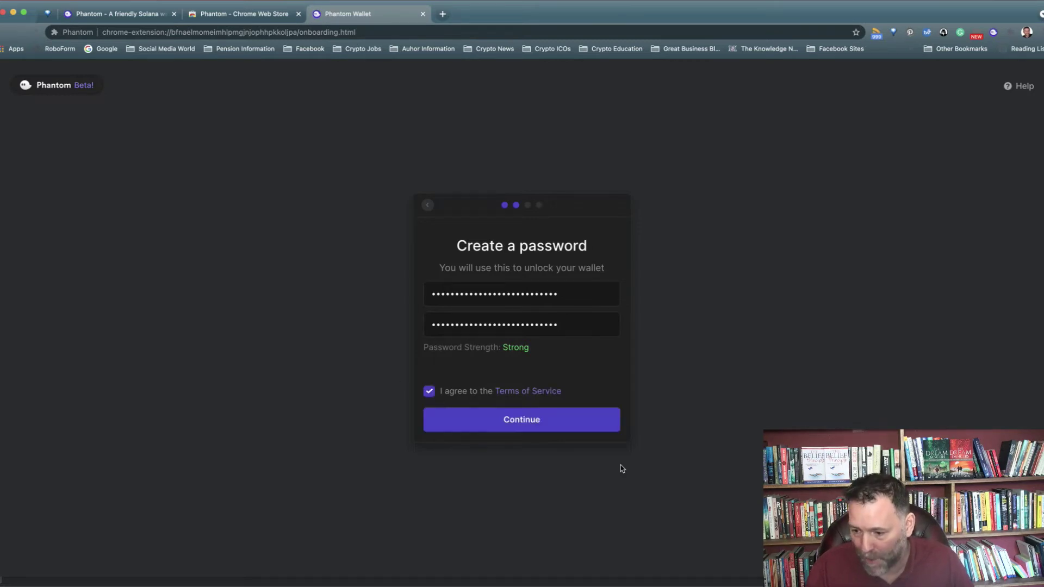
left_click(523, 422)
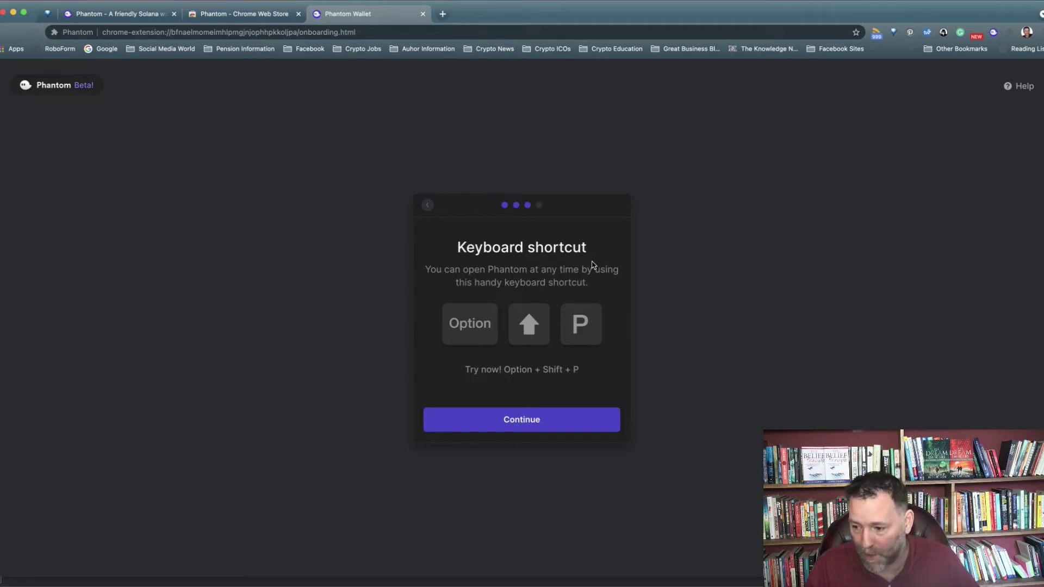
- Try the Alt+Shift+P shortcut to open Phantom, close the popup, and move past that step
key("alt")
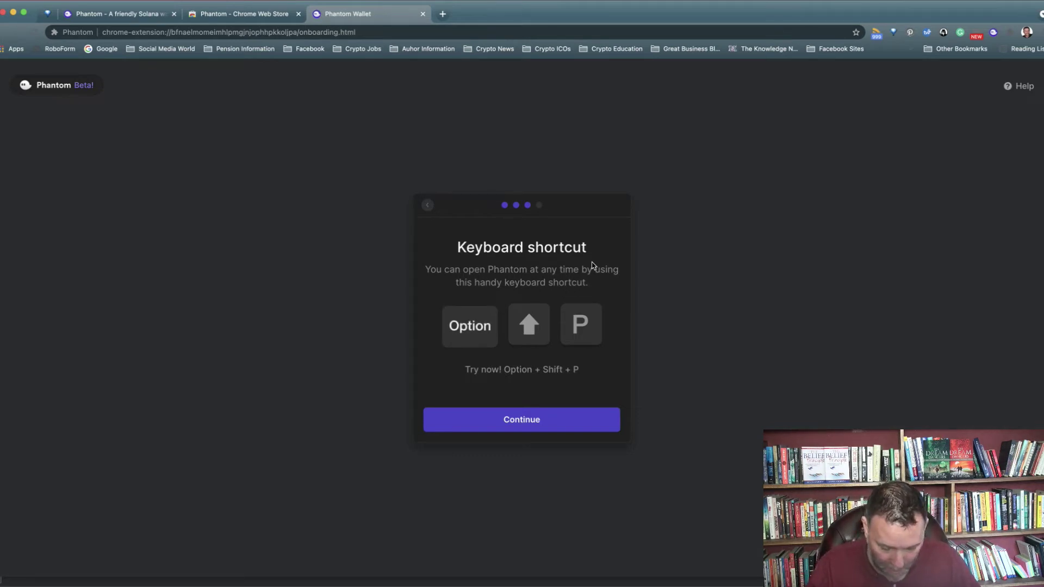
key("alt+shift")
key("alt+shift+p")
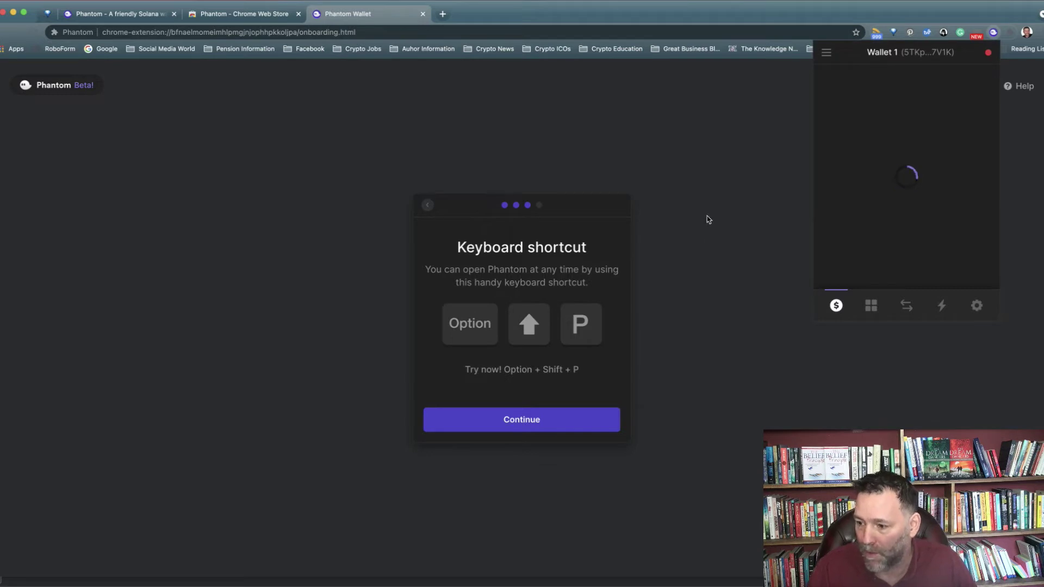
left_click(669, 247)
left_click(517, 427)
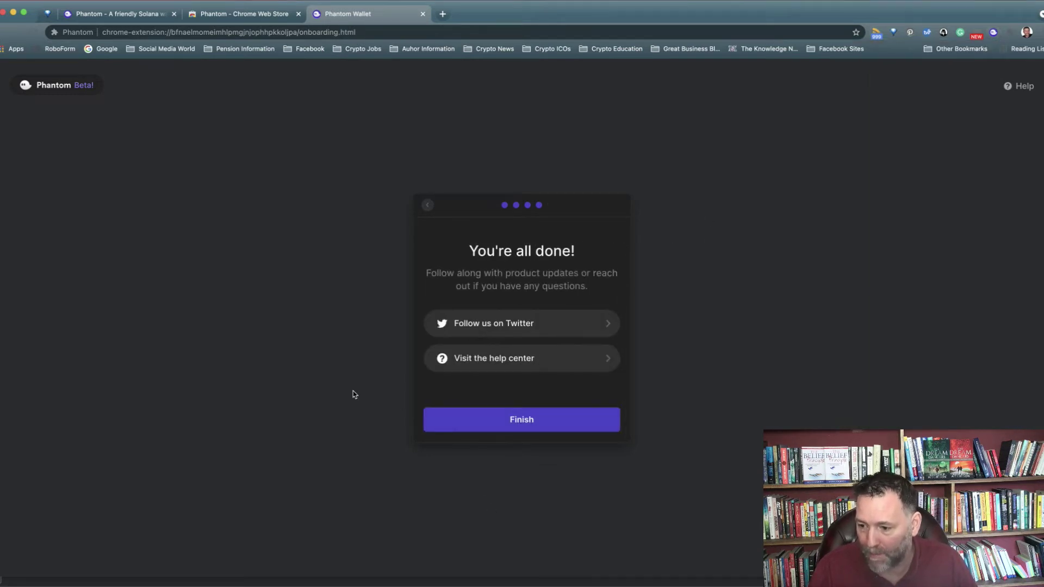
- Finish onboarding, open Phantom from the toolbar, and copy the Wallet 1 address
left_click(508, 430)
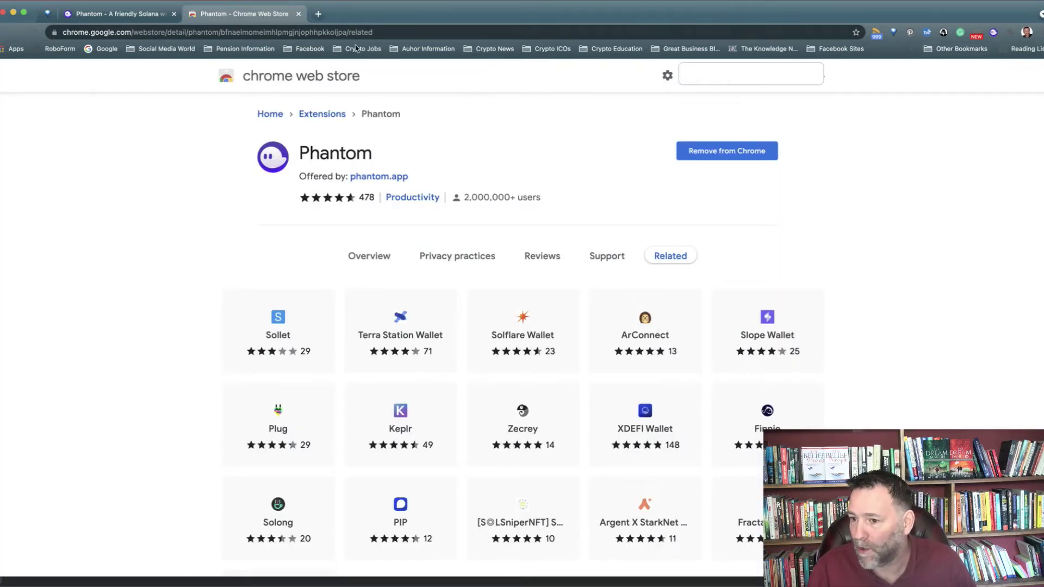
left_click(128, 13)
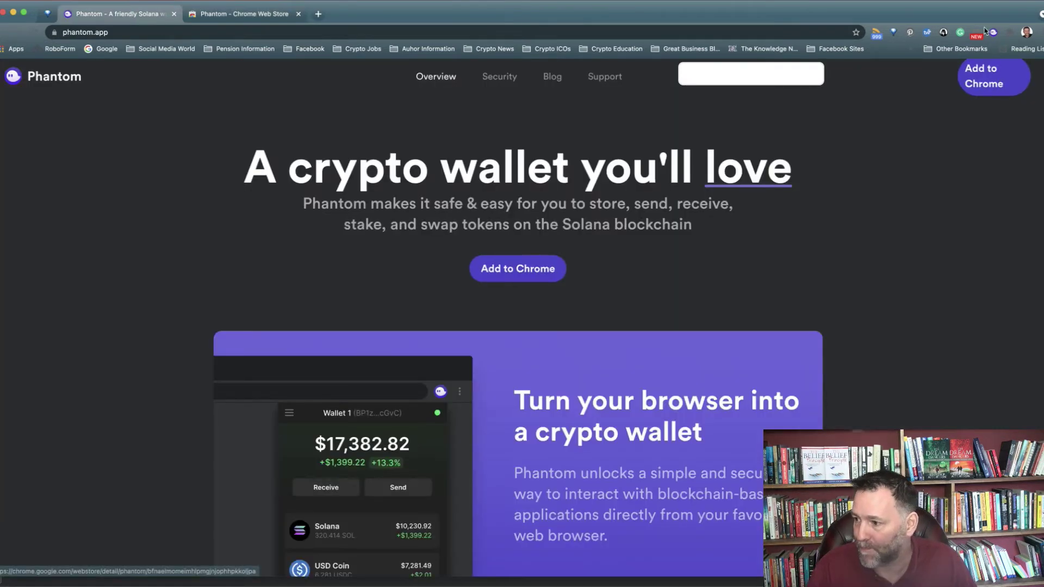
left_click(994, 32)
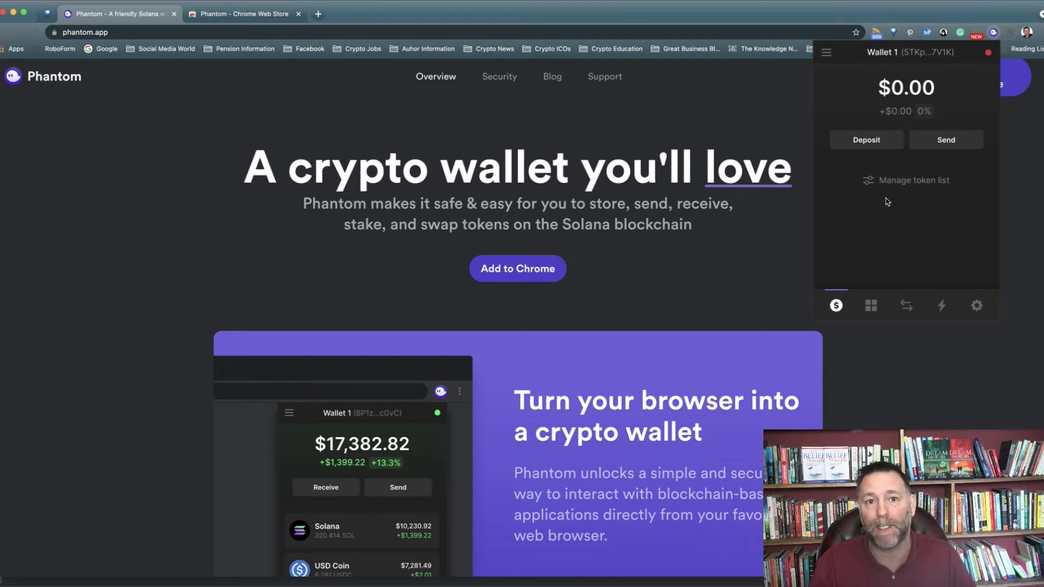
left_click(887, 54)
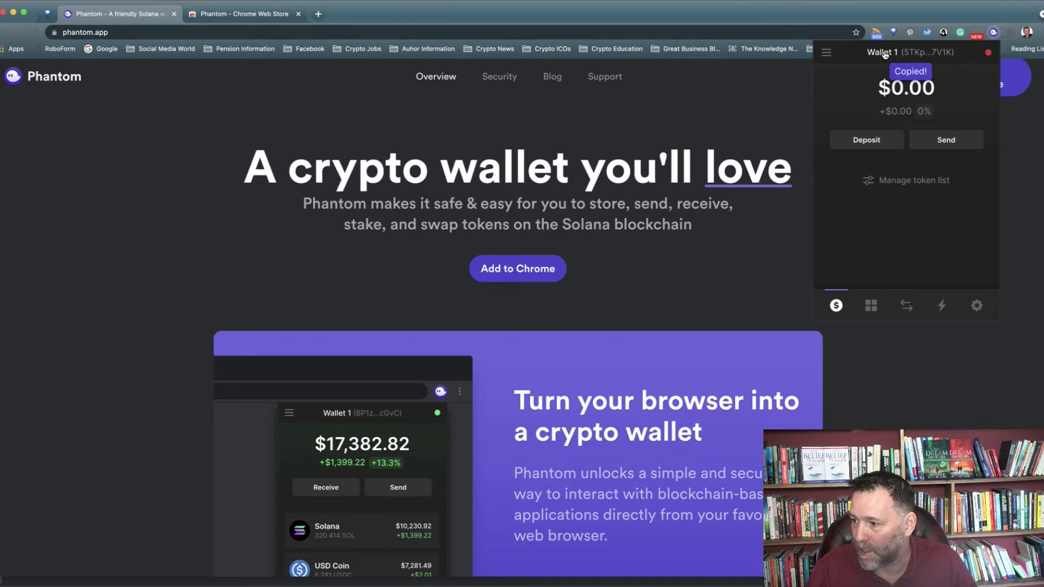
left_click(827, 52)
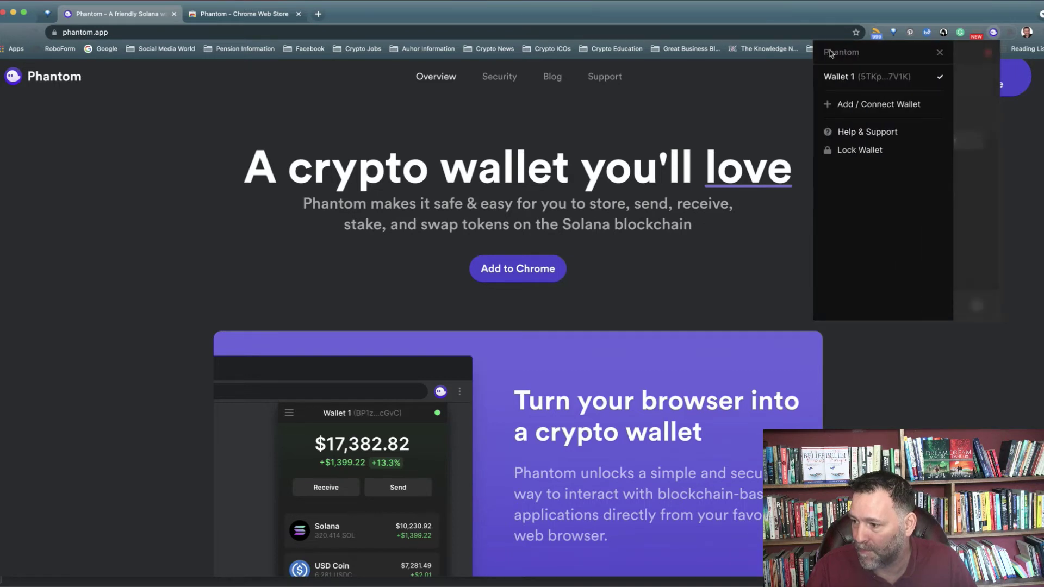
left_click(890, 75)
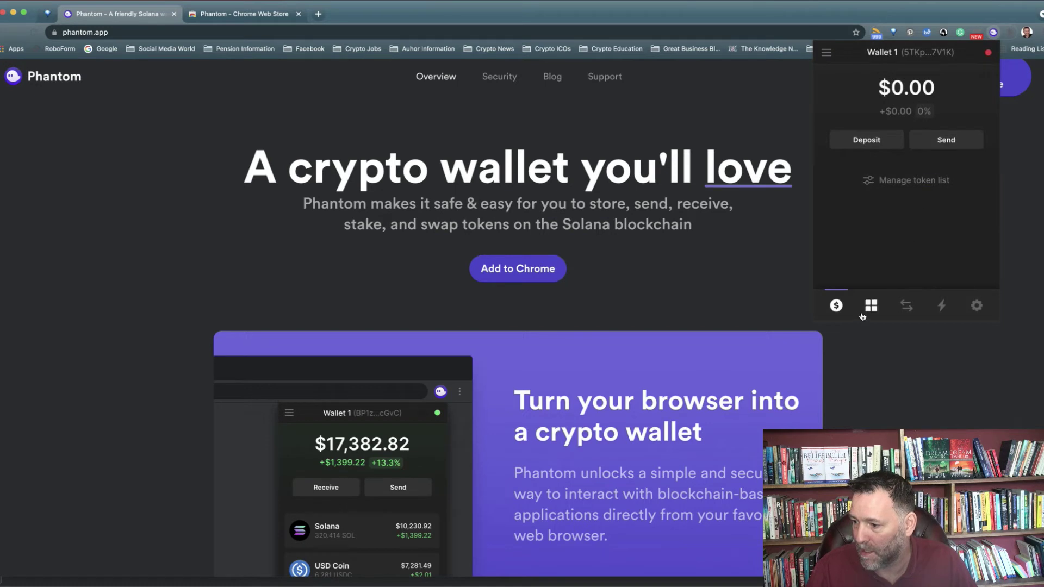
- Rename the wallet in settings from 'Wallet 1' to 'Demo 1 Wallet'
left_click(977, 306)
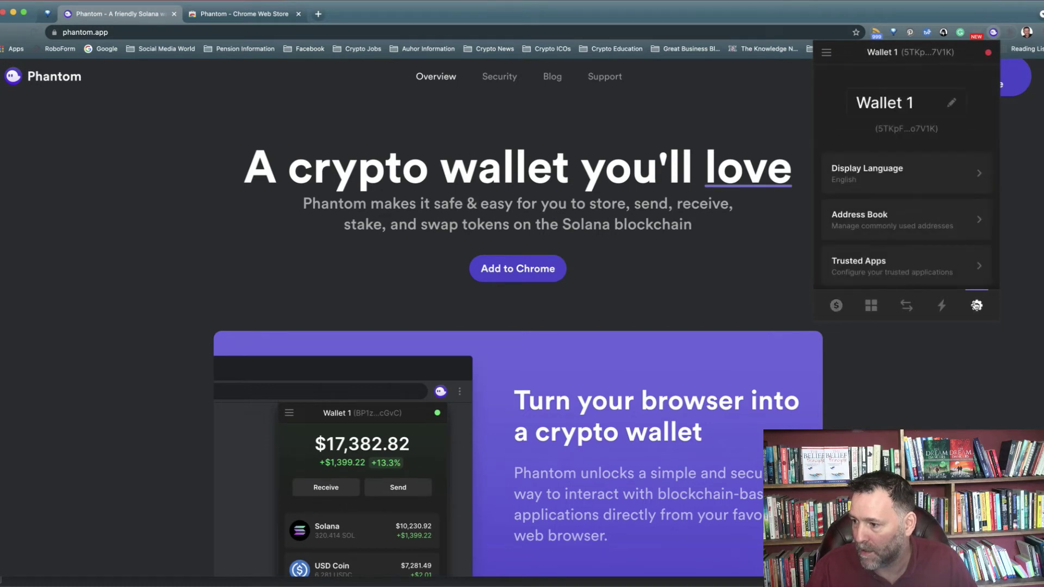
left_click(951, 104)
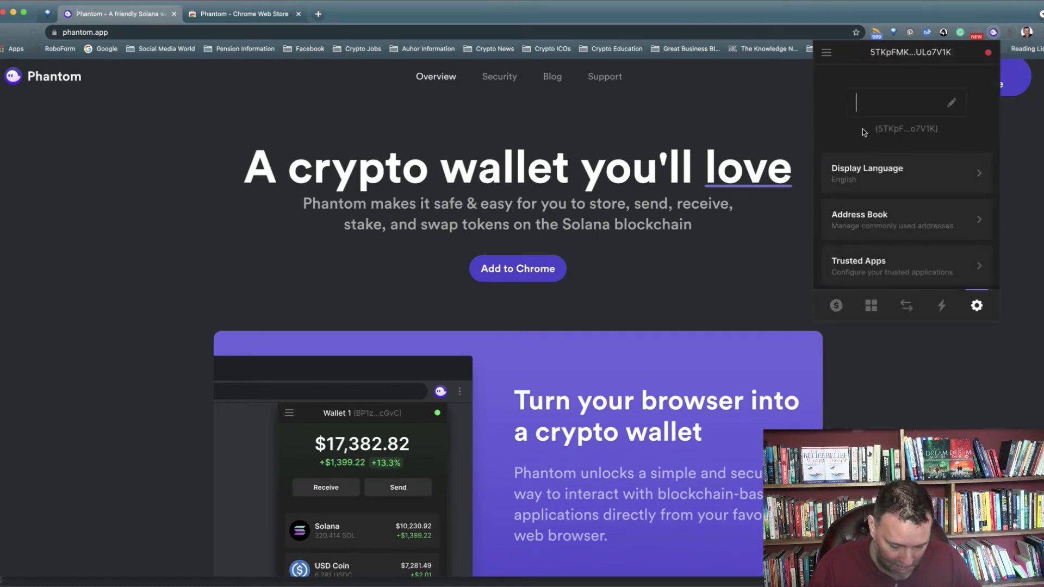
type("Demo")
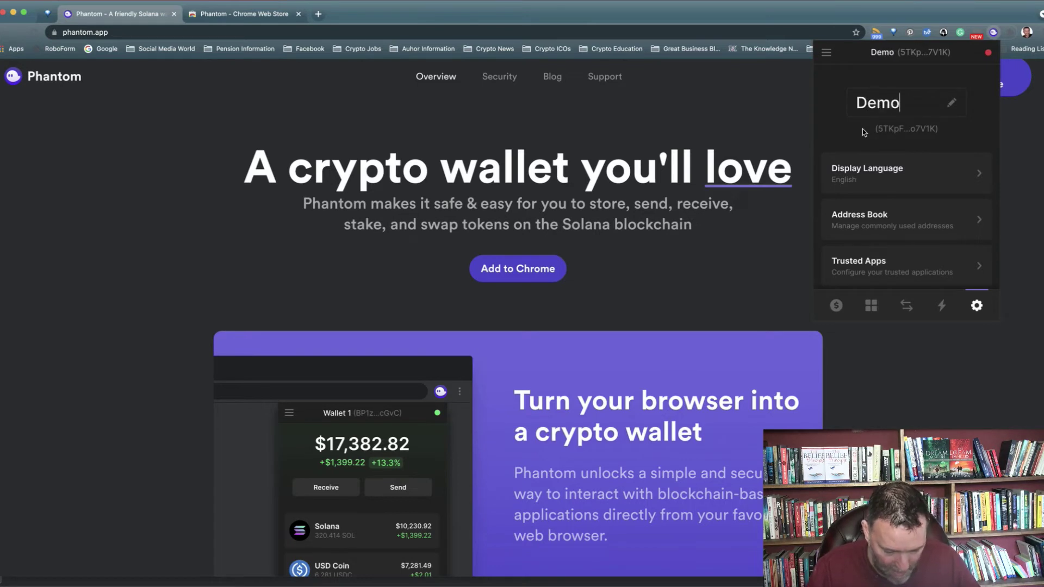
type(" 1 Wallet")
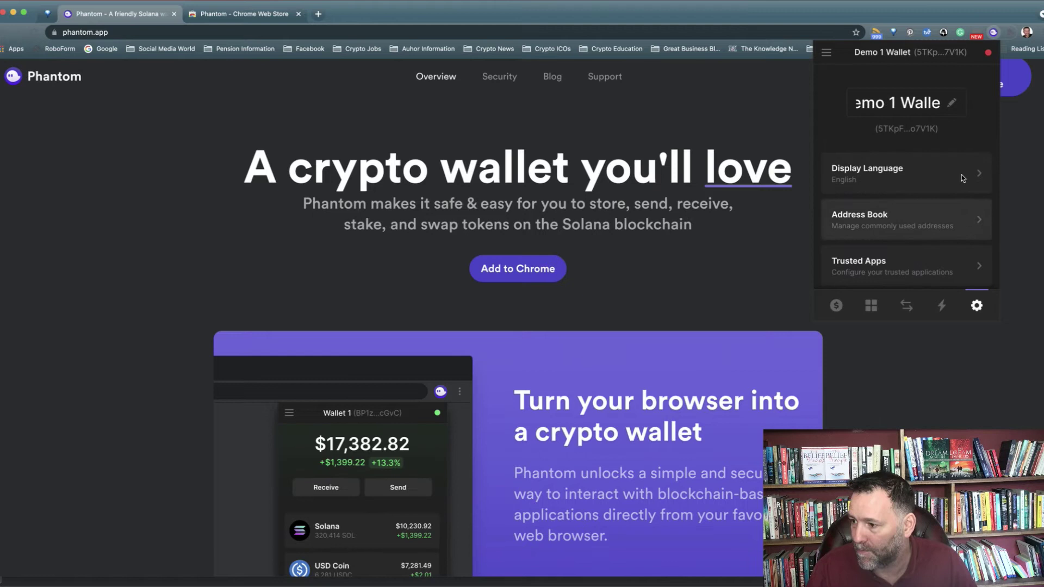
key("Return")
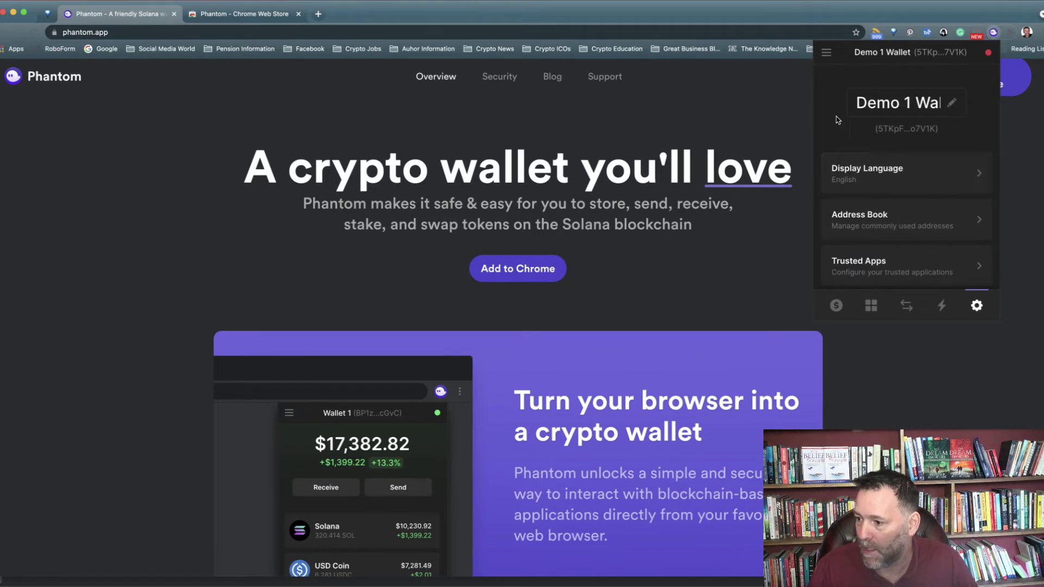
- Copy the wallet's Serenadium (SRNDM) deposit address from the Deposit token list
left_click(837, 306)
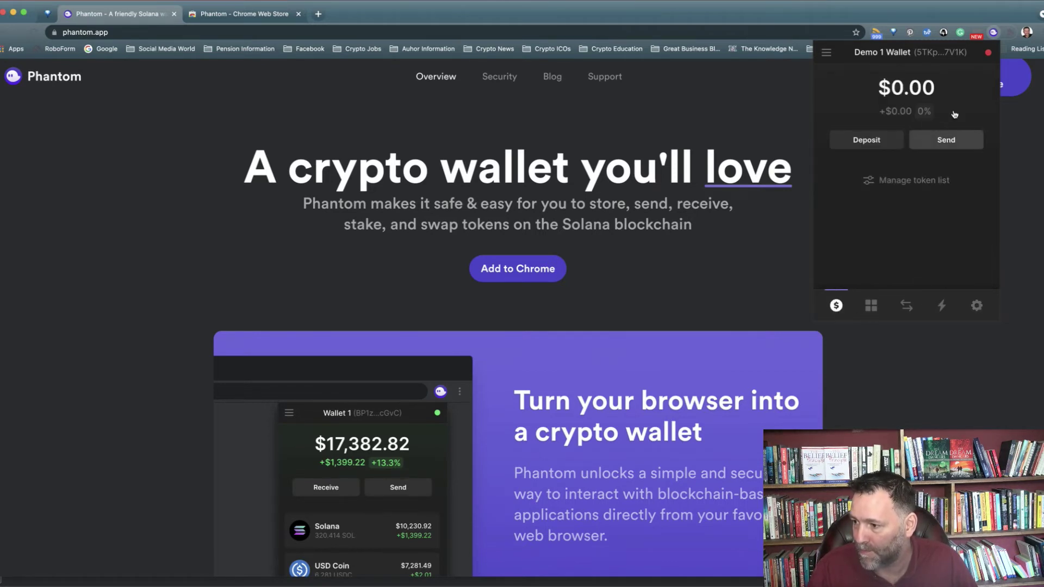
left_click(869, 142)
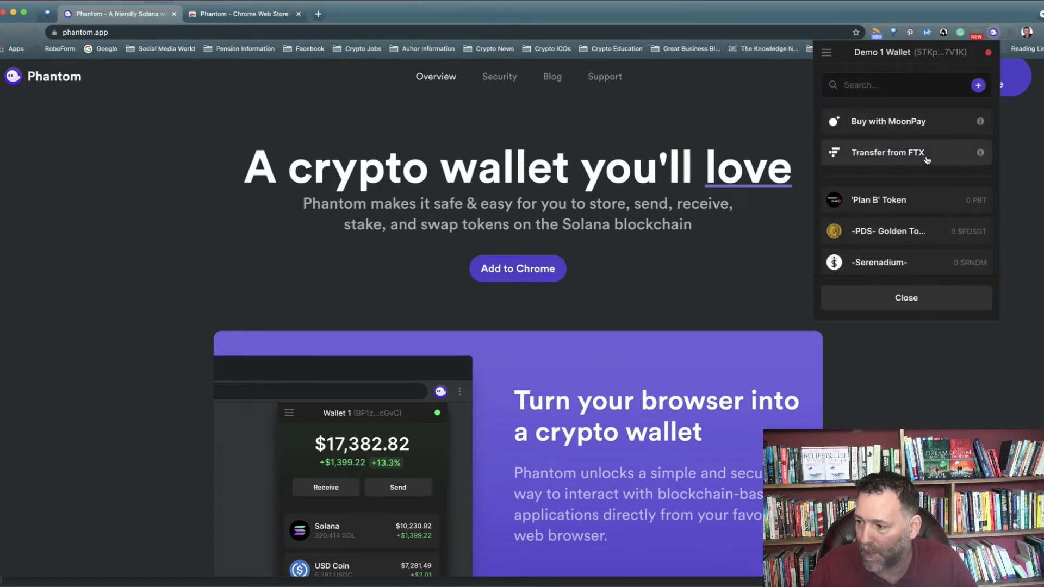
scroll(919, 143, "down", 1)
scroll(919, 144, "down", 3)
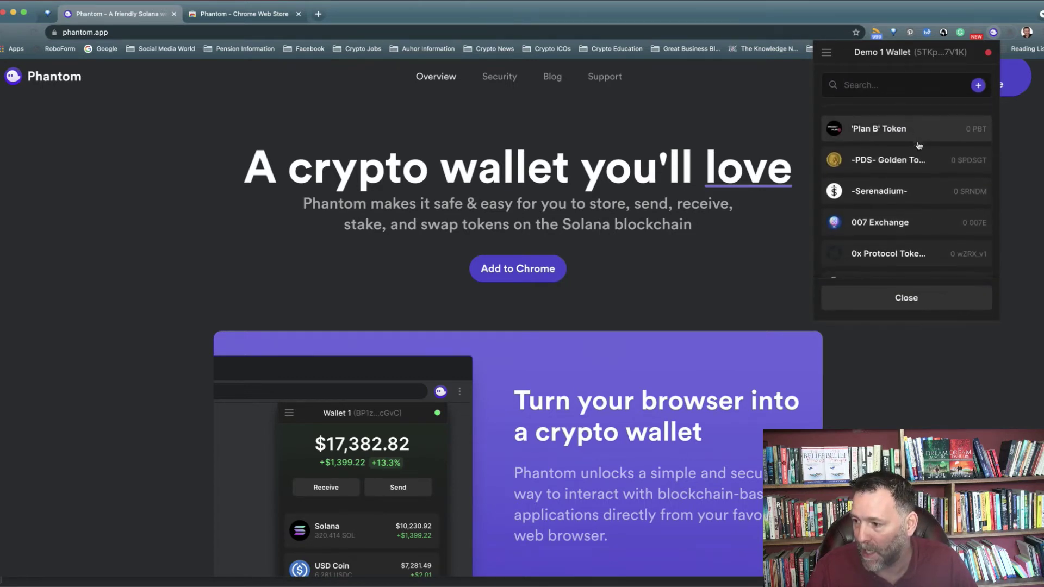
left_click(900, 202)
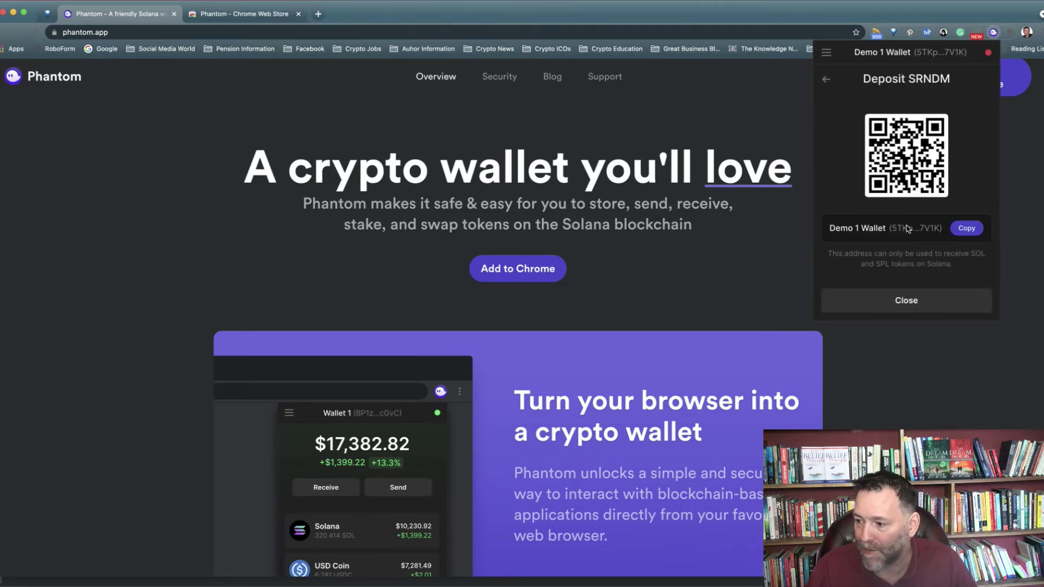
left_click(961, 231)
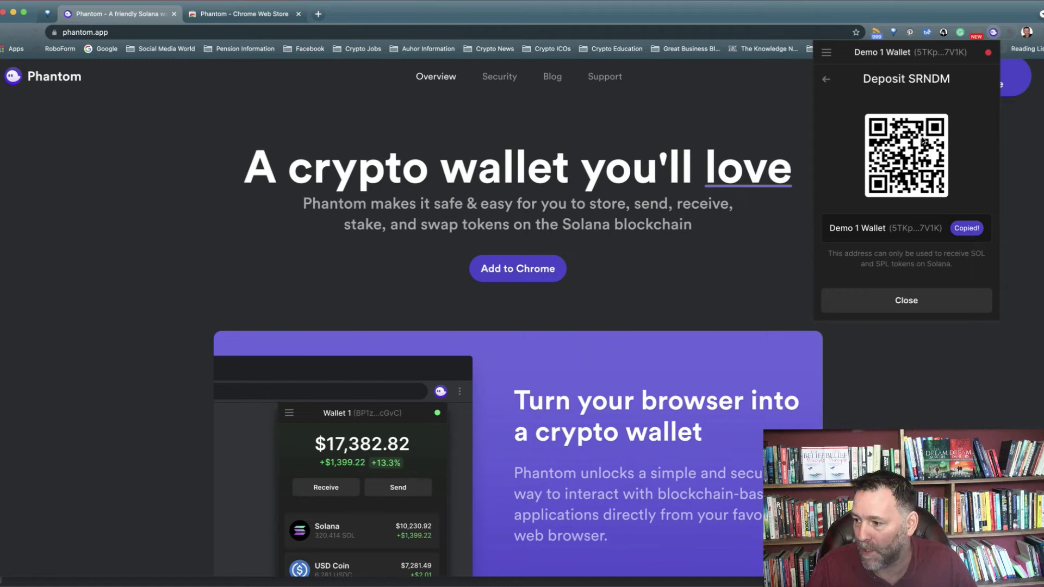
left_click(825, 77)
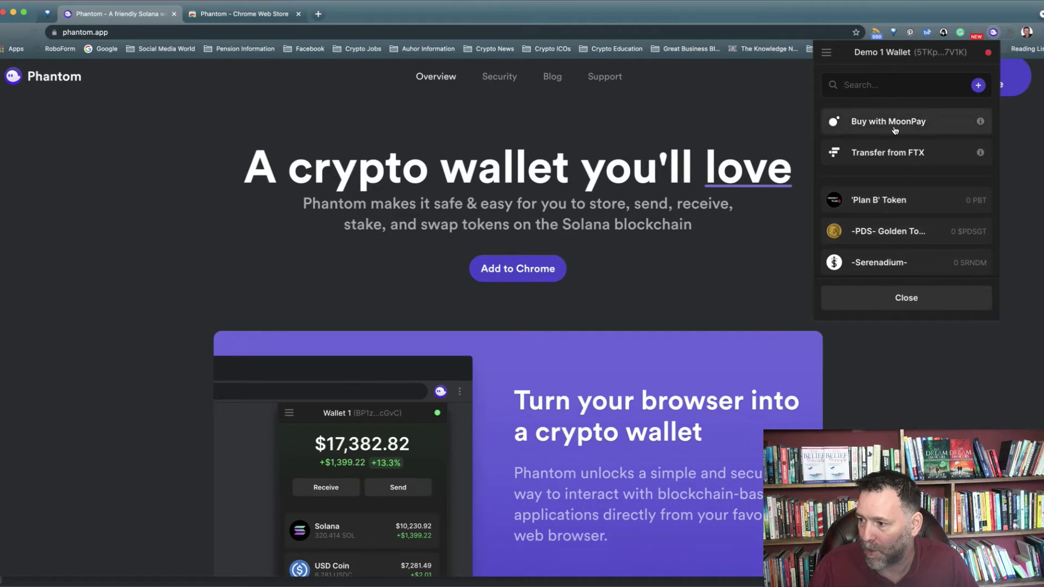
left_click(908, 303)
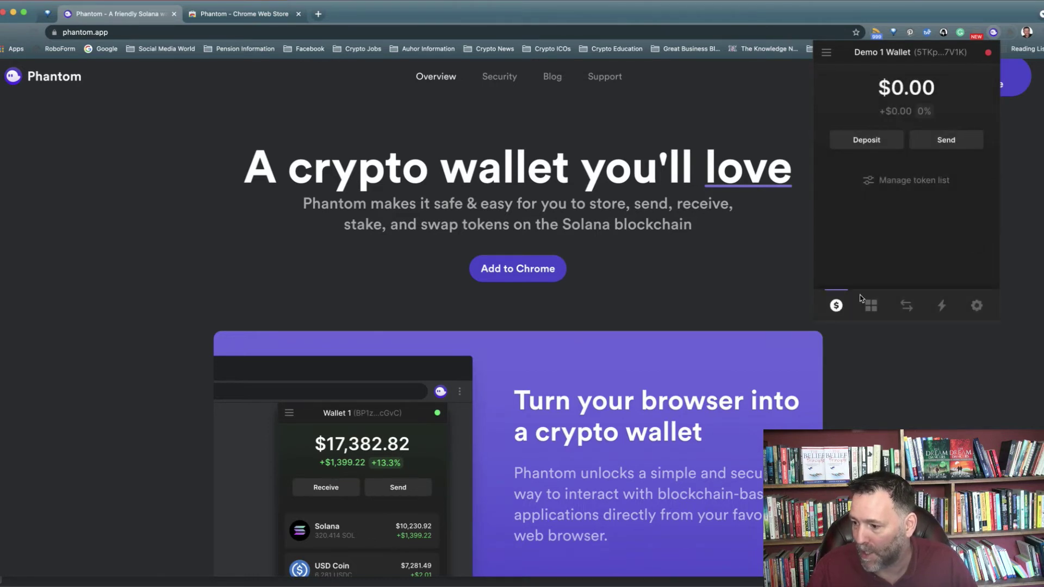
left_click(871, 306)
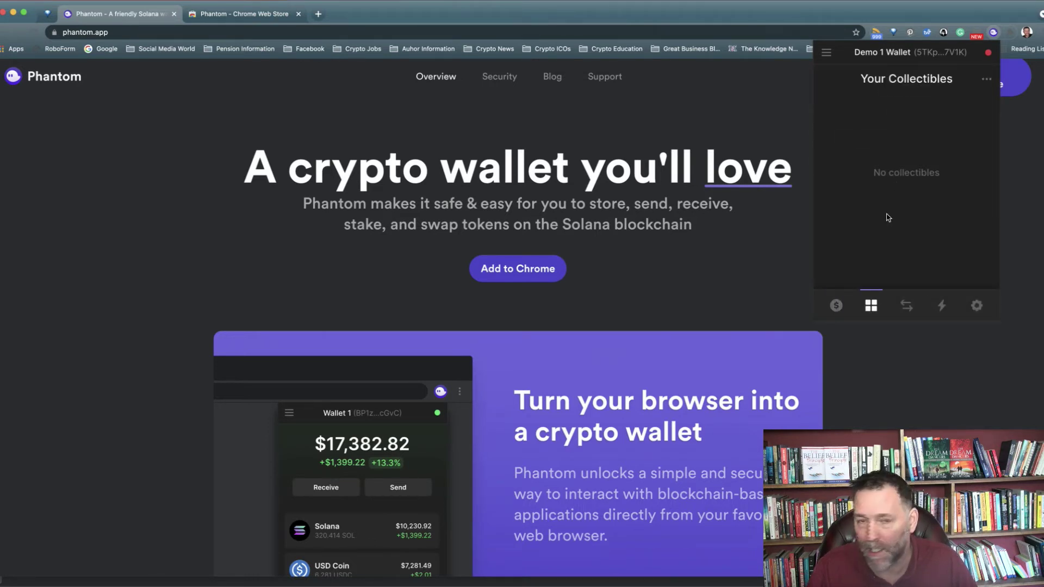
left_click(907, 306)
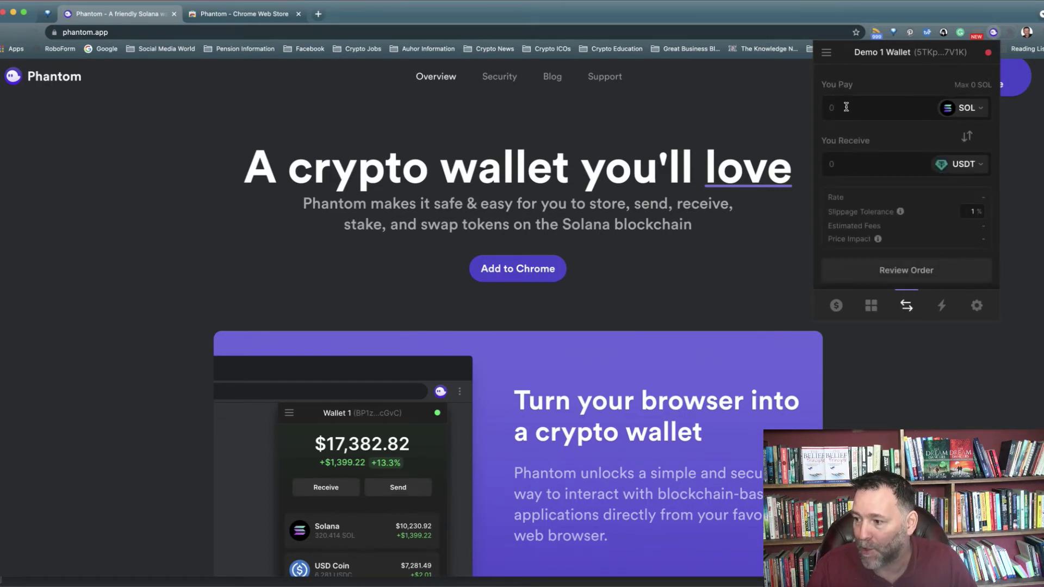
left_click(942, 306)
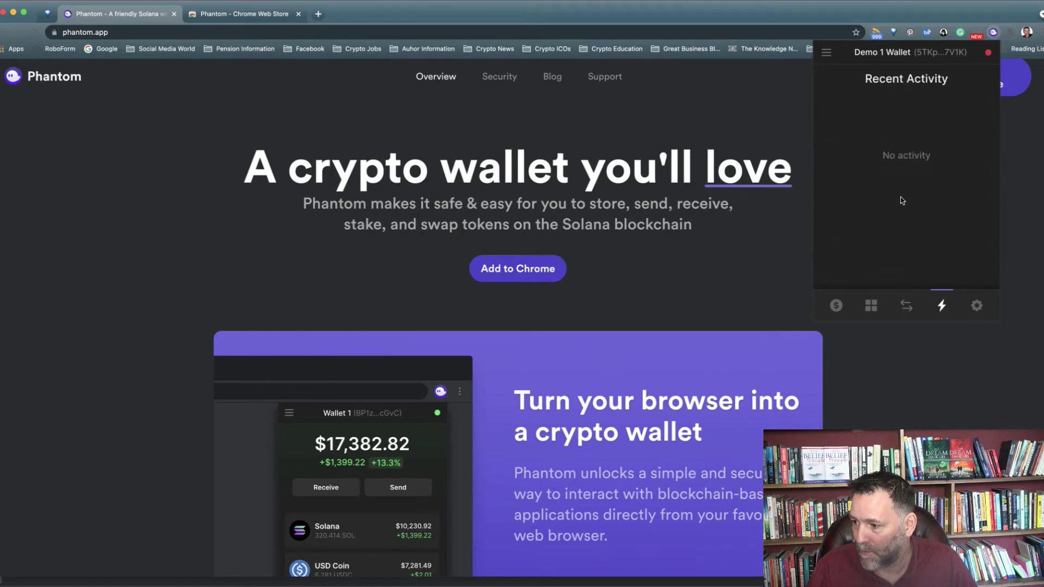
left_click(977, 307)
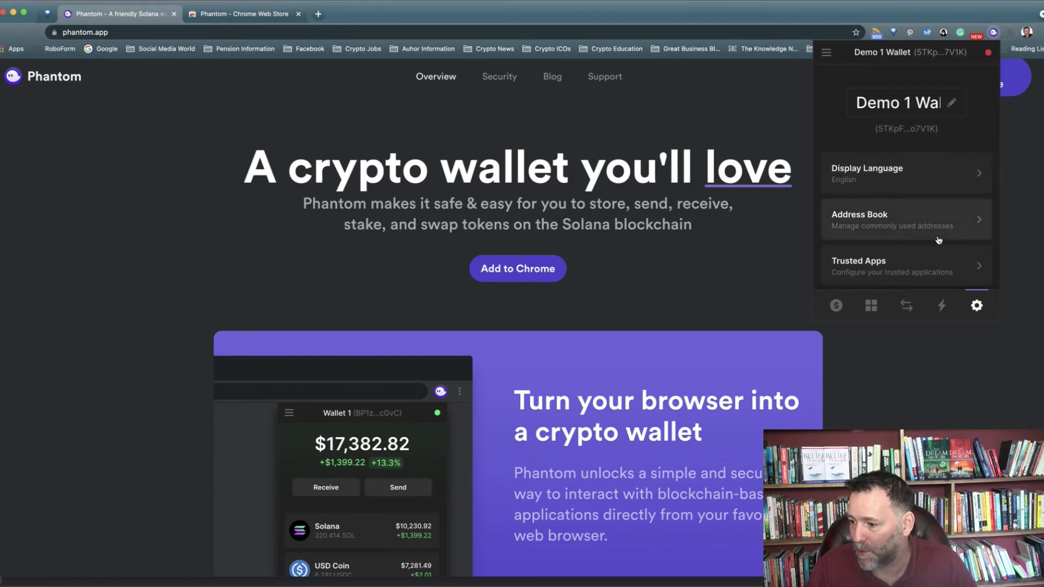
left_click(836, 306)
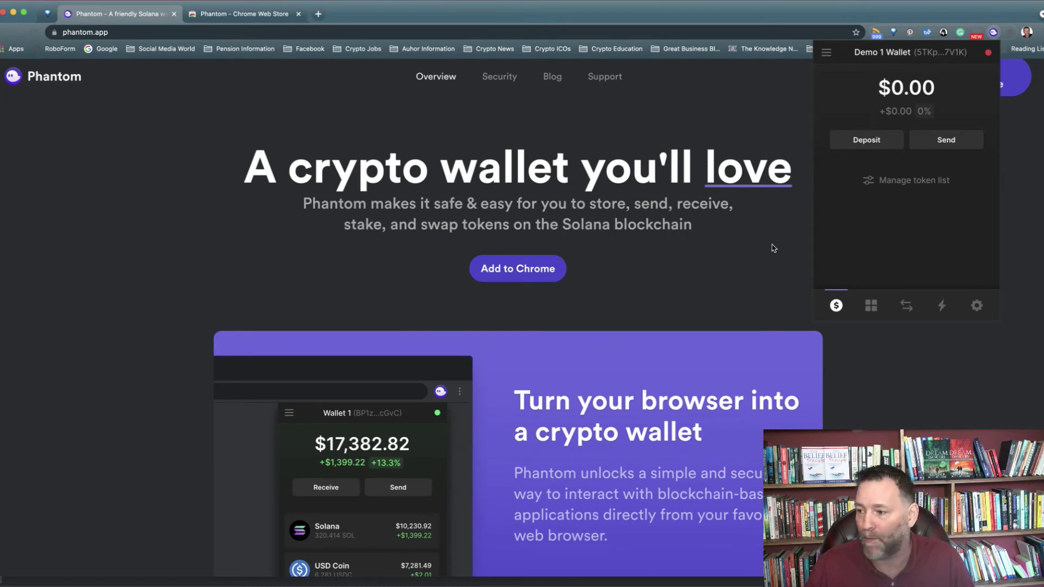
- Lock the wallet from its menu, then unlock it by entering the password
left_click(826, 53)
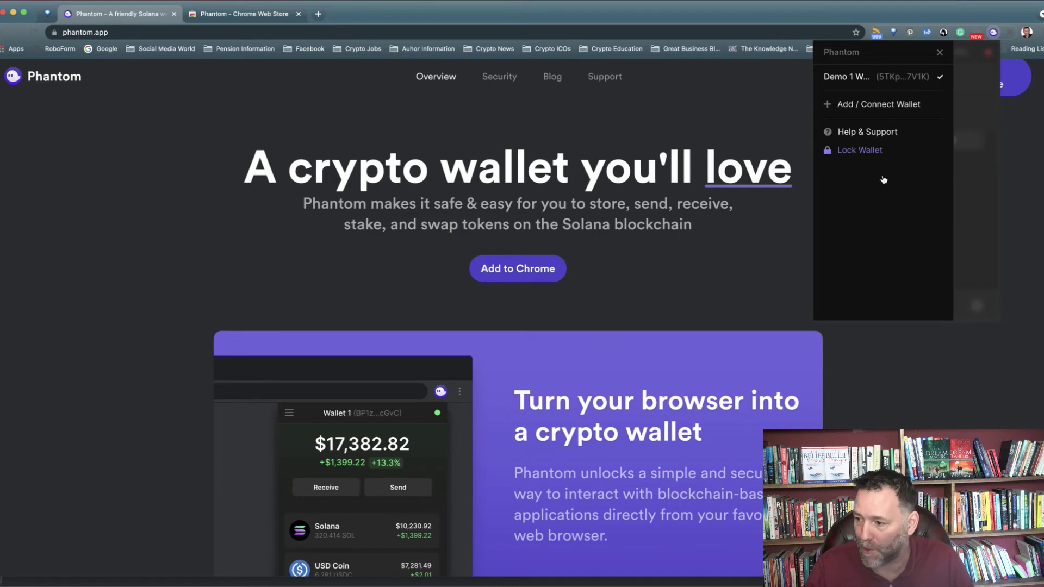
left_click(850, 150)
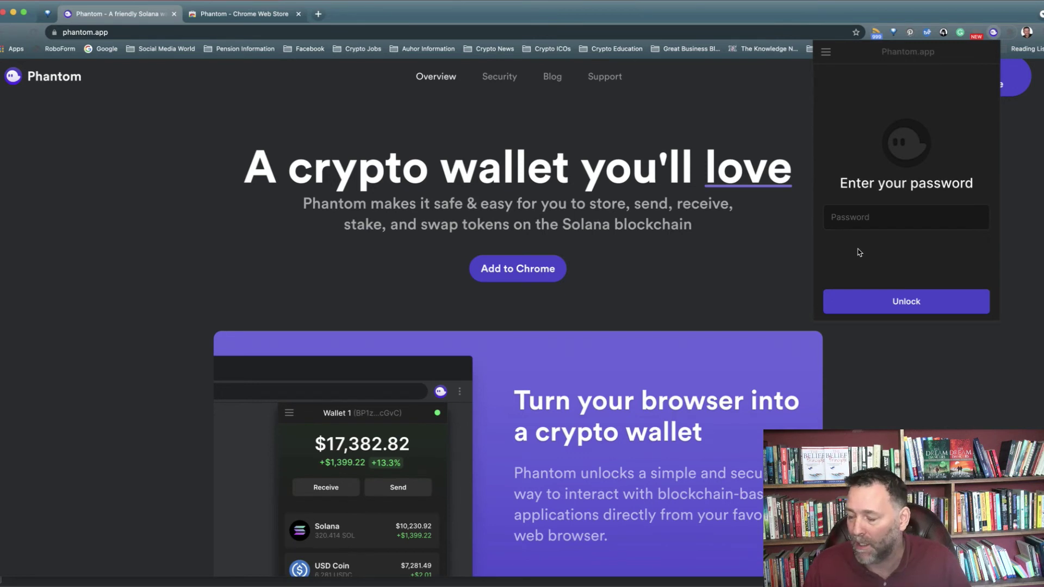
key("Return")
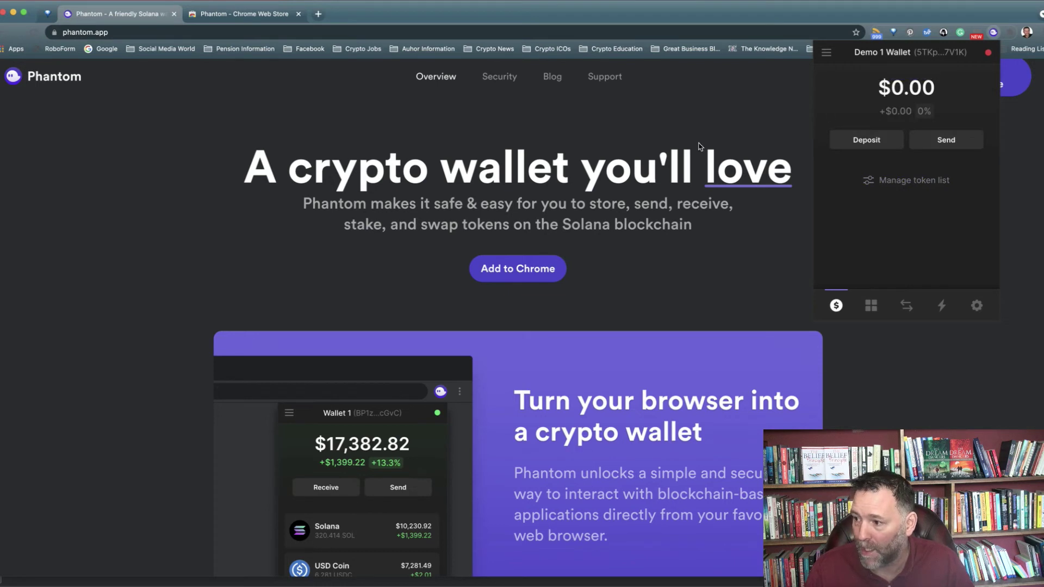
- Copy the wallet address, browse the deposit token list, then close the popup with Escape
left_click(937, 49)
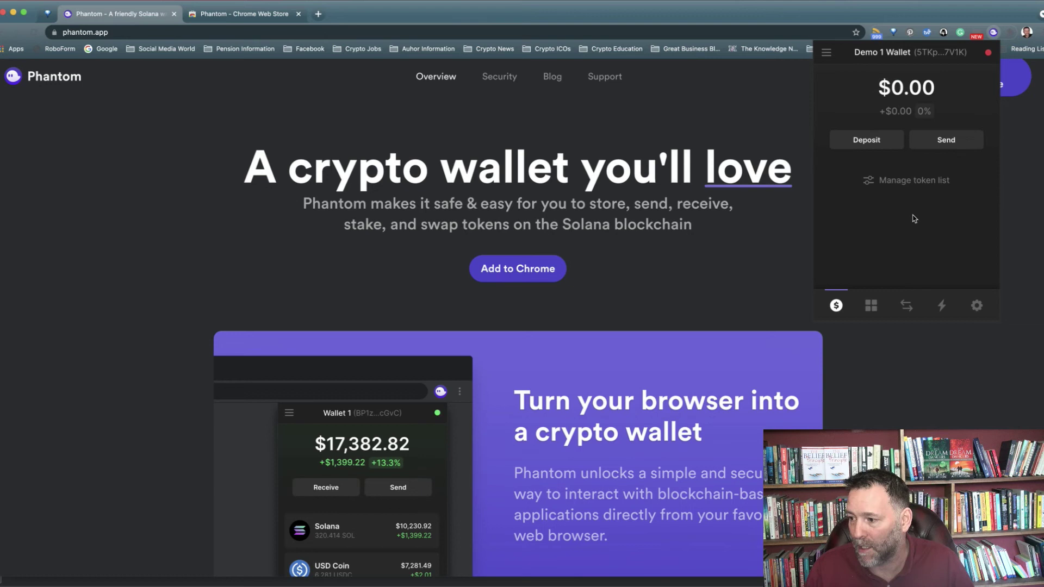
left_click(867, 140)
scroll(936, 249, "down", 3)
scroll(936, 249, "down", 5)
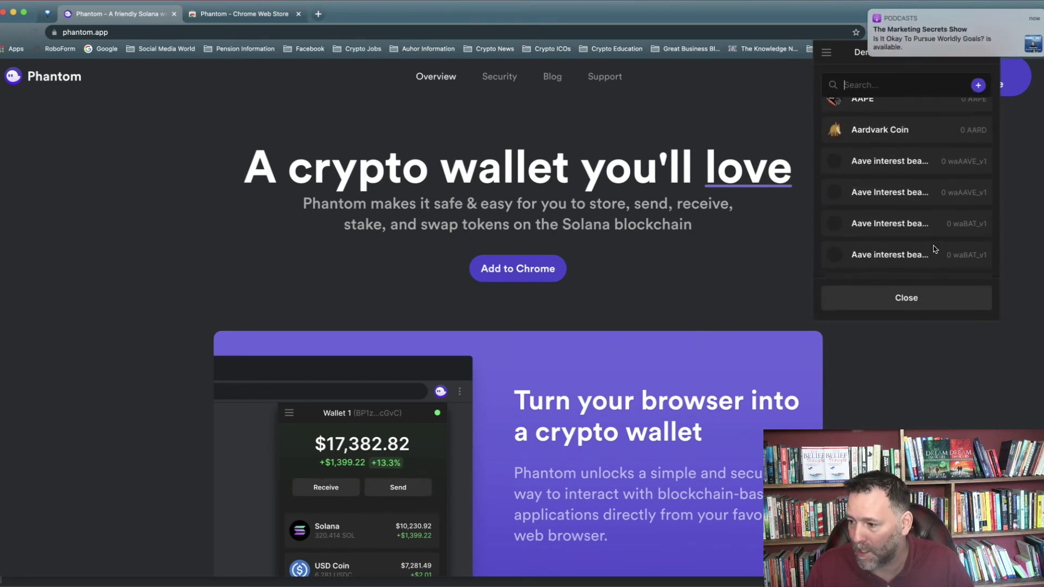
key("Escape")
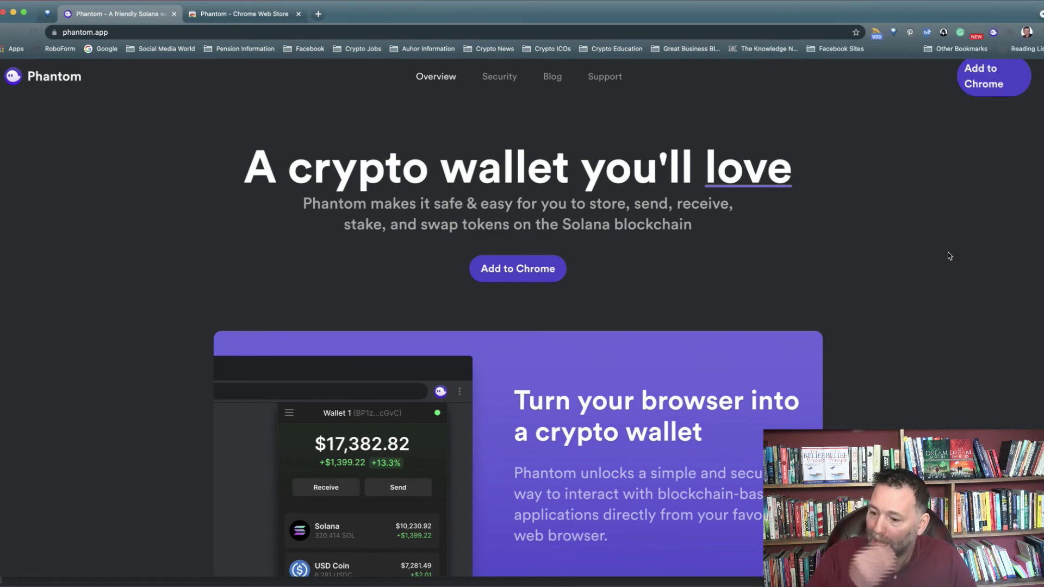